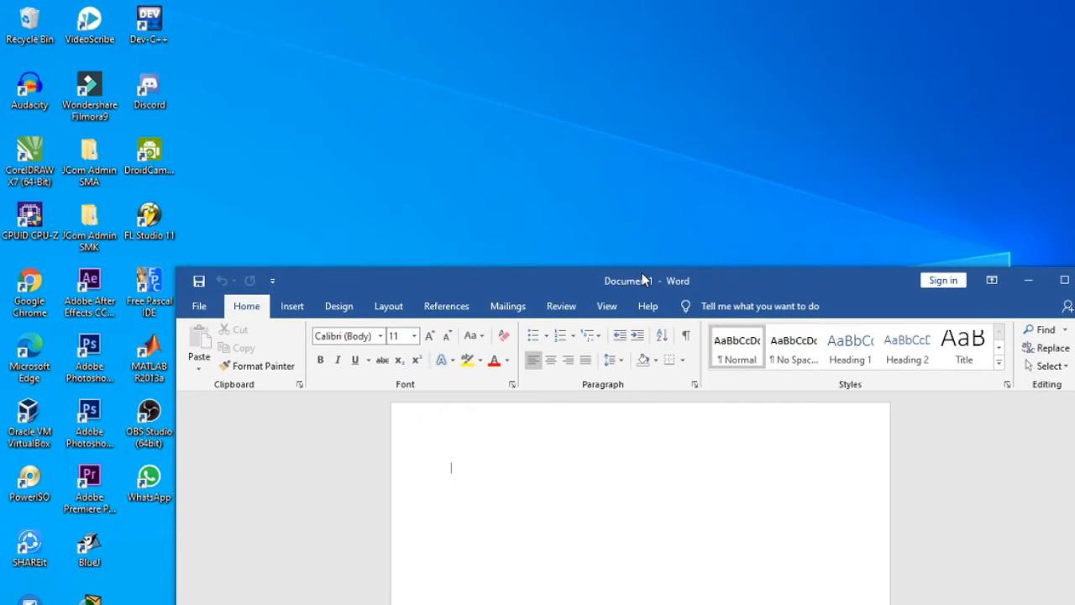
- Open a new blank document in Word
{"action": "double_click", "coordinate": [644, 280]}
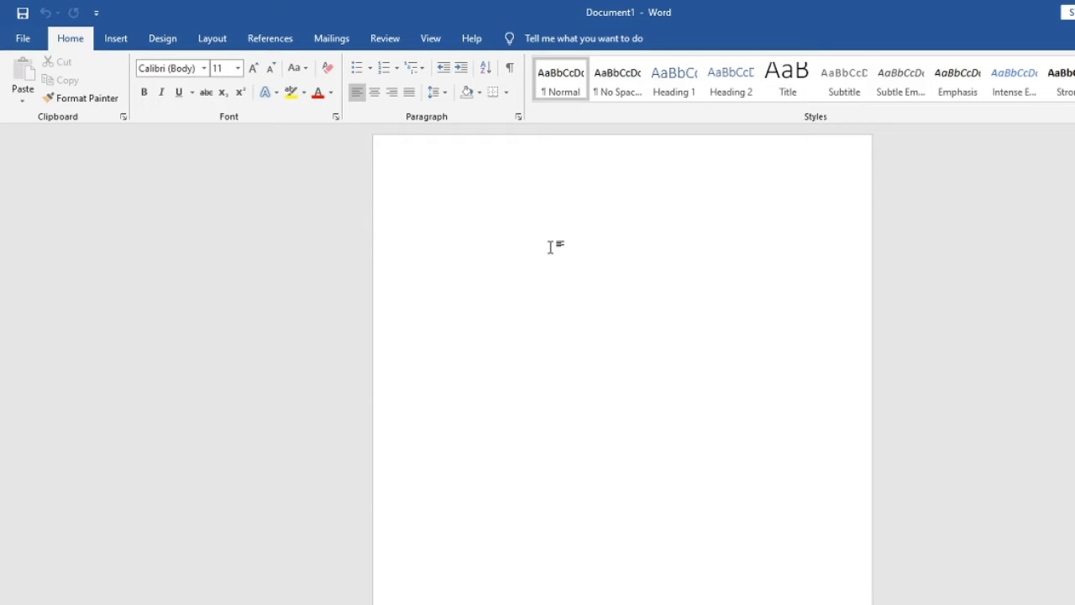
{"action": "type", "text": "1."}
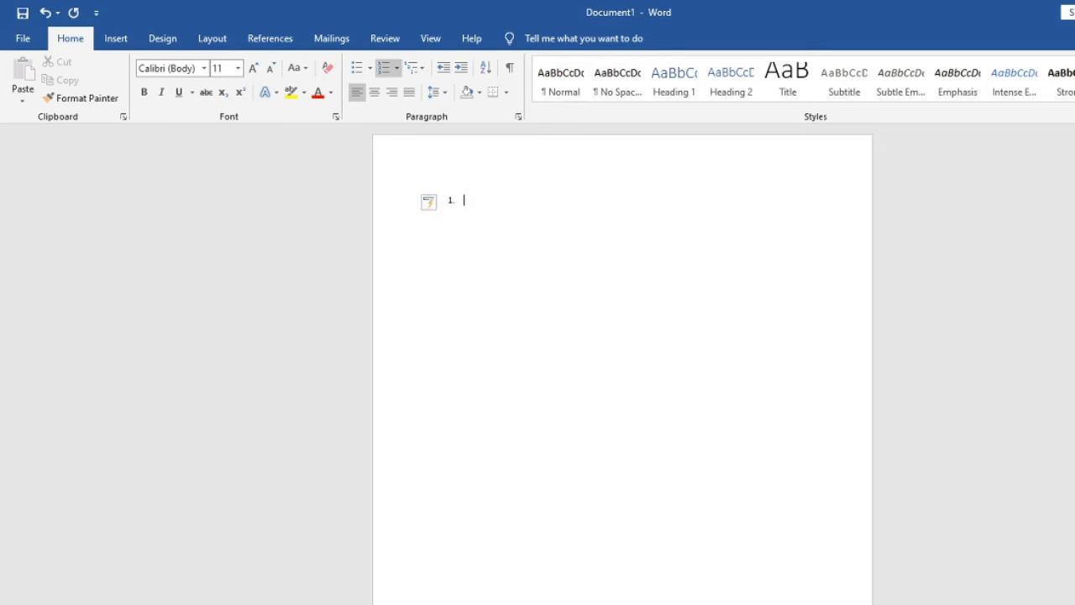
{"action": "type", "text": " bagaimANA"}
{"action": "key", "text": "BackSpace"}
{"action": "key", "text": "BackSpace"}
{"action": "key", "text": "BackSpace"}
{"action": "type", "text": "ana kita"}
{"action": "key", "text": "Left"}
{"action": "key", "text": "Left"}
{"action": "key", "text": "Left"}
{"action": "key", "text": "Left"}
{"action": "key", "text": "Left"}
{"action": "key", "text": "Left"}
{"action": "key", "text": "Left"}
{"action": "key", "text": "Left"}
{"action": "key", "text": "Left"}
{"action": "key", "text": "Left"}
{"action": "key", "text": "Left"}
{"action": "key", "text": "Left"}
{"action": "key", "text": "Left"}
{"action": "key", "text": "Left"}
{"action": "key", "text": "Left"}
{"action": "key", "text": "Right"}
{"action": "key", "text": "BackSpace"}
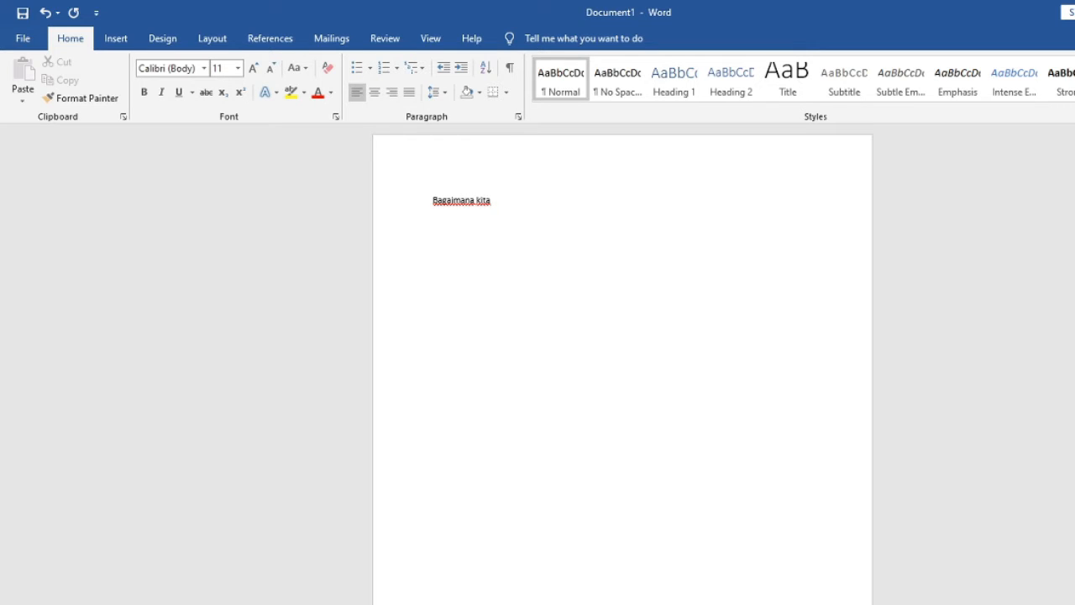
{"action": "key", "text": "Return"}
{"action": "key", "text": "BackSpace"}
{"action": "key", "text": "BackSpace"}
{"action": "key", "text": "BackSpace"}
{"action": "key", "text": "BackSpace"}
{"action": "key", "text": "BackSpace"}
{"action": "key", "text": "BackSpace"}
{"action": "key", "text": "BackSpace"}
{"action": "key", "text": "BackSpace"}
{"action": "key", "text": "BackSpace"}
{"action": "key", "text": "BackSpace"}
{"action": "key", "text": "BackSpace"}
{"action": "key", "text": "BackSpace"}
{"action": "key", "text": "BackSpace"}
{"action": "key", "text": "BackSpace"}
- Write the question "Sekolah sandikta terletak di kota?" as the first line and start a new paragraph
{"action": "type", "text": "sekolah "}
{"action": "type", "text": "sandikta t"}
{"action": "type", "text": "el"}
{"action": "type", "text": "r"}
{"action": "type", "text": "letak"}
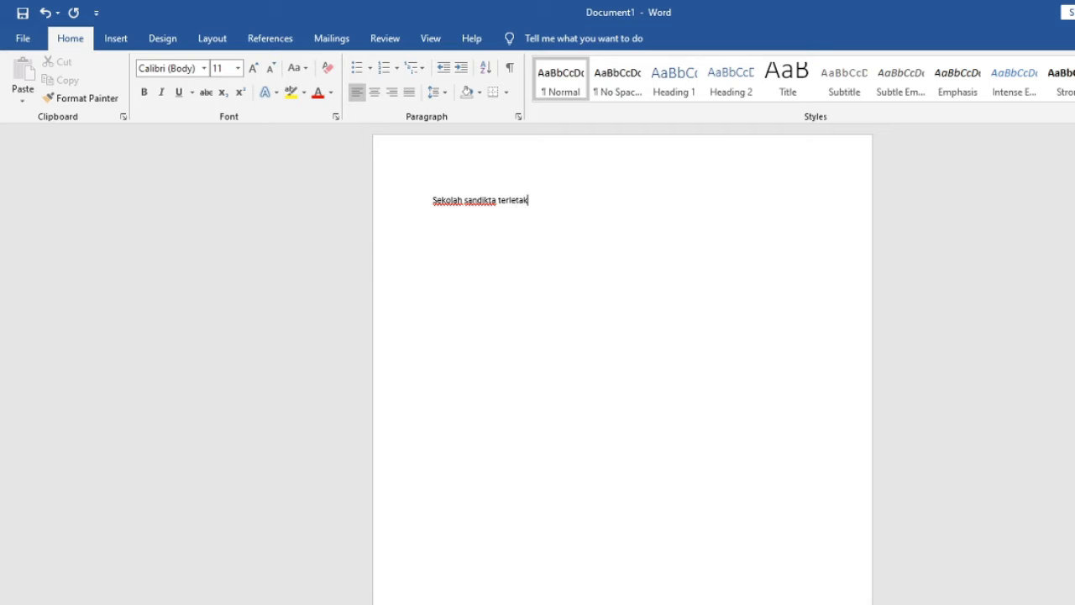
{"action": "type", "text": " di kota?"}
{"action": "key", "text": "Return"}
- Add "Bekasi" and "bandung" as answer options a and b in a lettered list below the question
{"action": "type", "text": "a. b"}
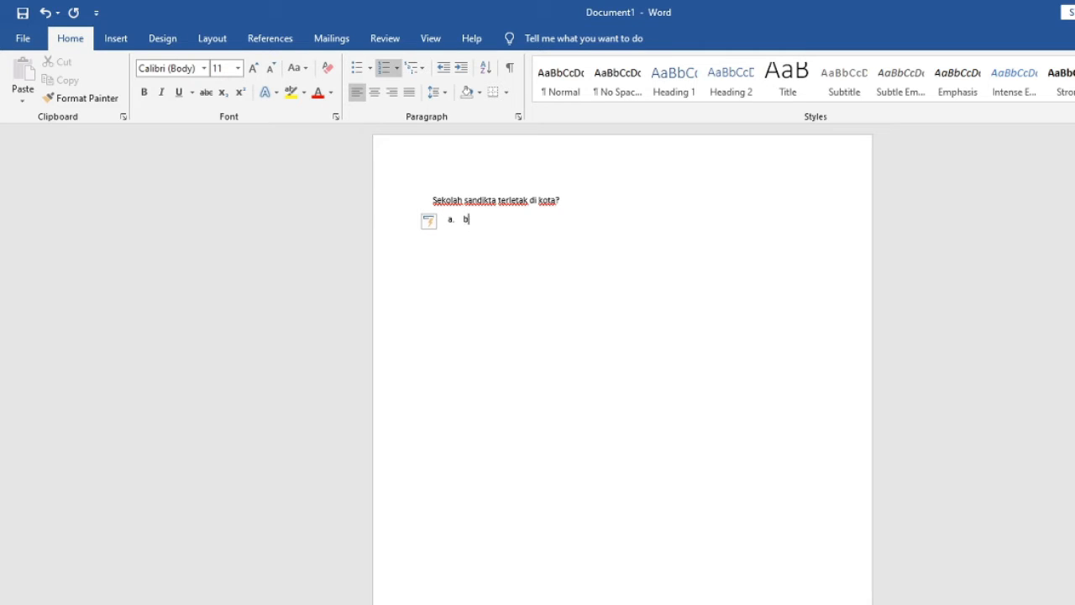
{"action": "type", "text": "ekasi"}
{"action": "key", "text": "Return"}
{"action": "type", "text": "bandung"}
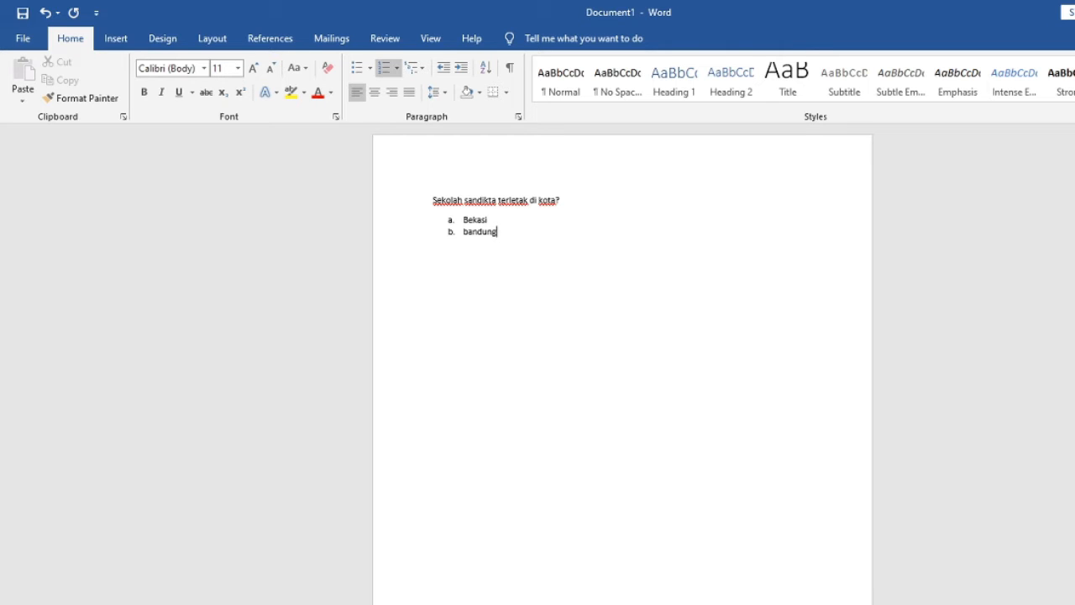
- Remove the automatic lettering and indentation from the Bekasi and Bandung options so both are plain paragraphs
{"action": "key", "text": "Left"}
{"action": "key", "text": "Left"}
{"action": "key", "text": "Left"}
{"action": "key", "text": "Left"}
{"action": "key", "text": "Left"}
{"action": "key", "text": "Left"}
{"action": "key", "text": "BackSpace"}
{"action": "key", "text": "Up"}
{"action": "key", "text": "BackSpace"}
{"action": "key", "text": "BackSpace"}
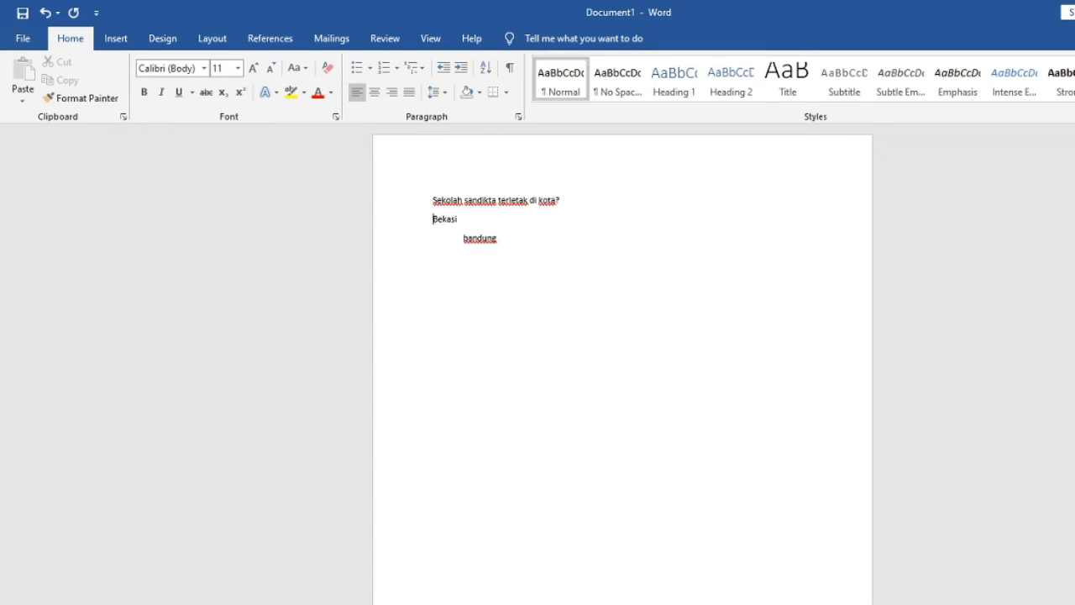
{"action": "key", "text": "Down"}
{"action": "key", "text": "BackSpace"}
{"action": "key", "text": "Home"}
{"action": "key", "text": "BackSpace"}
- Add the answer options "Bogor", "Tanggerang" and "jambi" on separate lines below Bandung
{"action": "key", "text": "Return"}
{"action": "key", "text": "Return"}
{"action": "type", "text": "bogor"}
{"action": "key", "text": "Return"}
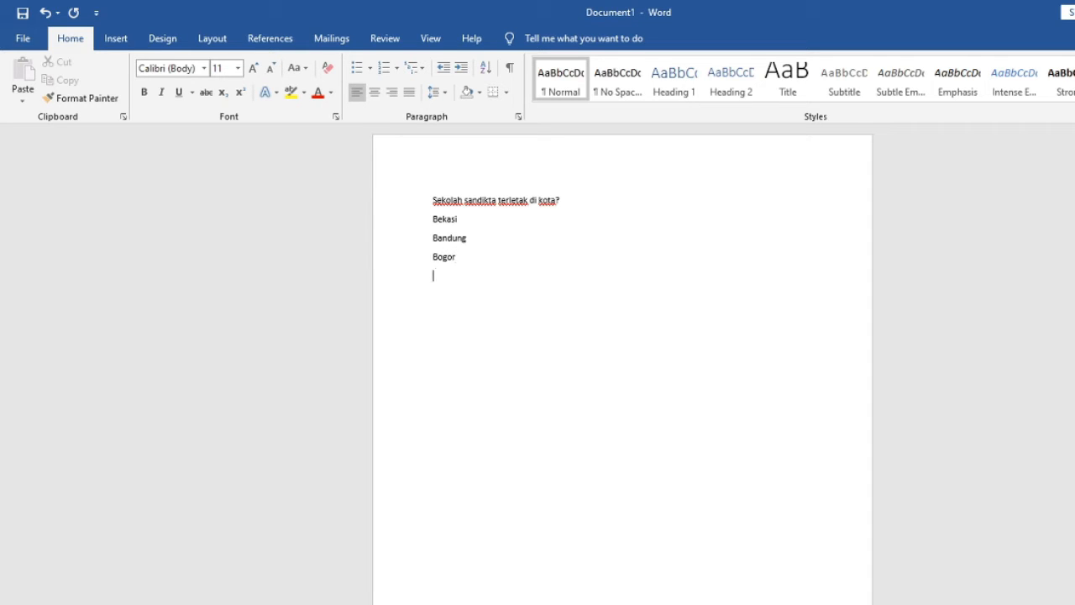
{"action": "type", "text": "tanggerang"}
{"action": "key", "text": "Return"}
{"action": "type", "text": "jambi"}
{"action": "key", "text": "Up"}
{"action": "key", "text": "Up"}
{"action": "key", "text": "Up"}
{"action": "key", "text": "Up"}
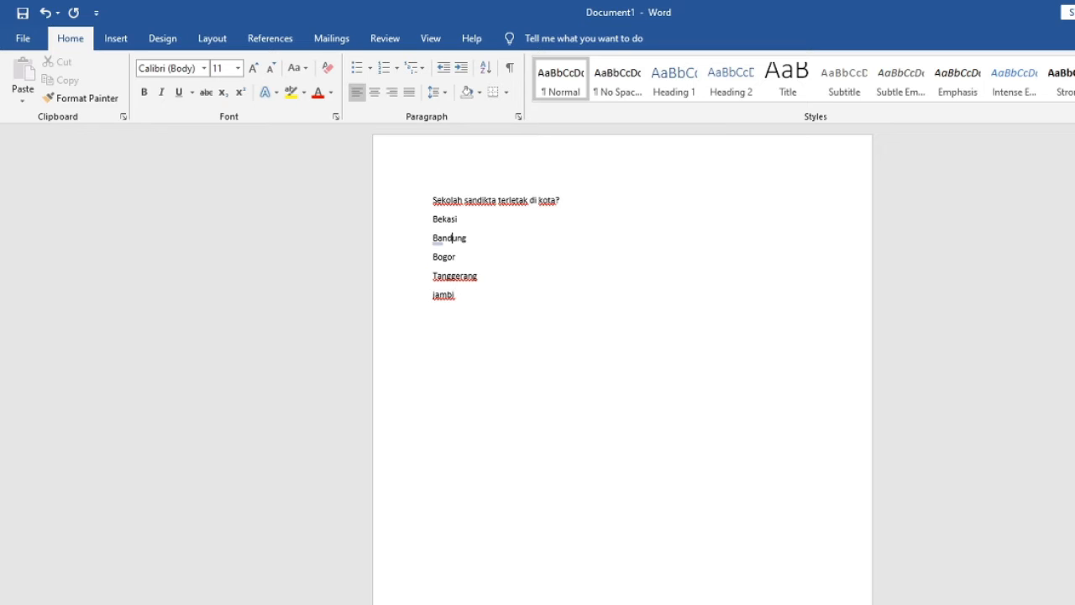
{"action": "key", "text": "Up"}
{"action": "type", "text": "//////////////"}
{"action": "key", "text": "BackSpace"}
{"action": "key", "text": "BackSpace"}
{"action": "key", "text": "BackSpace"}
{"action": "key", "text": "BackSpace"}
{"action": "key", "text": "BackSpace"}
{"action": "key", "text": "BackSpace"}
{"action": "key", "text": "BackSpace"}
{"action": "key", "text": "BackSpace"}
{"action": "key", "text": "BackSpace"}
{"action": "key", "text": "BackSpace"}
{"action": "key", "text": "BackSpace"}
{"action": "key", "text": "BackSpace"}
{"action": "key", "text": "BackSpace"}
{"action": "key", "text": "BackSpace"}
{"action": "key", "text": "BackSpace"}
- End the question line "Sekolah sandikta terletak di kota?" with a single backslash
{"action": "type", "text": "\\\\\\\\\\\\\\\\\\\\\\\\\\\\\\\\\\"}
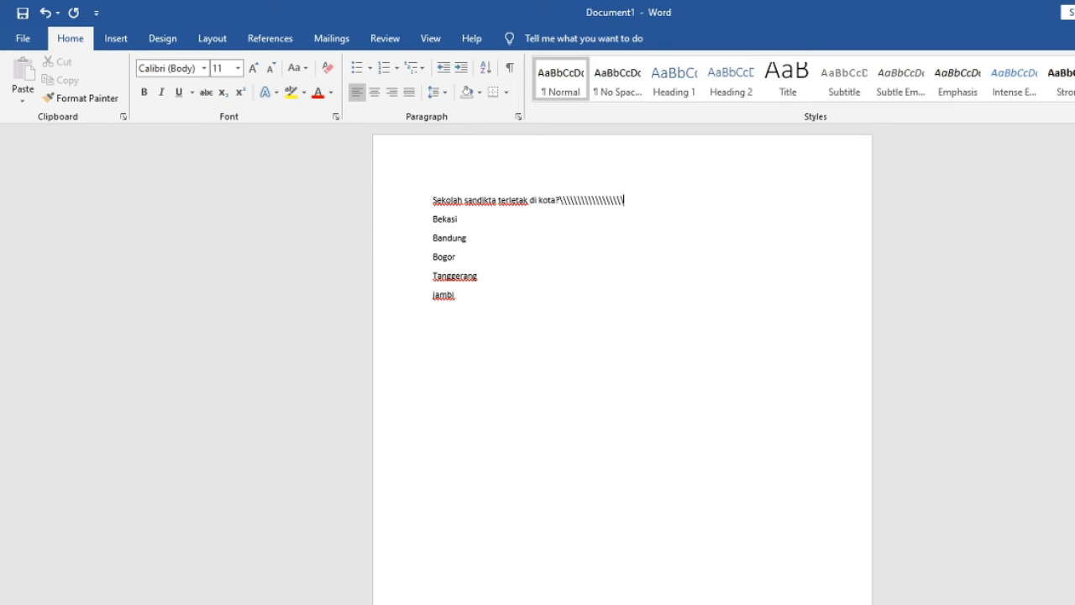
{"action": "type", "text": "\\\\\\\\"}
{"action": "key", "text": "BackSpace"}
{"action": "key", "text": "BackSpace"}
{"action": "key", "text": "BackSpace"}
{"action": "key", "text": "BackSpace"}
{"action": "key", "text": "BackSpace"}
{"action": "key", "text": "BackSpace"}
{"action": "key", "text": "BackSpace"}
{"action": "key", "text": "BackSpace"}
{"action": "key", "text": "BackSpace"}
{"action": "key", "text": "BackSpace"}
{"action": "key", "text": "BackSpace"}
{"action": "key", "text": "BackSpace"}
{"action": "key", "text": "BackSpace"}
{"action": "key", "text": "BackSpace"}
{"action": "key", "text": "BackSpace"}
{"action": "key", "text": "BackSpace"}
{"action": "key", "text": "BackSpace"}
{"action": "key", "text": "BackSpace"}
{"action": "key", "text": "BackSpace"}
{"action": "key", "text": "BackSpace"}
{"action": "key", "text": "BackSpace"}
{"action": "key", "text": "BackSpace"}
{"action": "type", "text": "\\"}
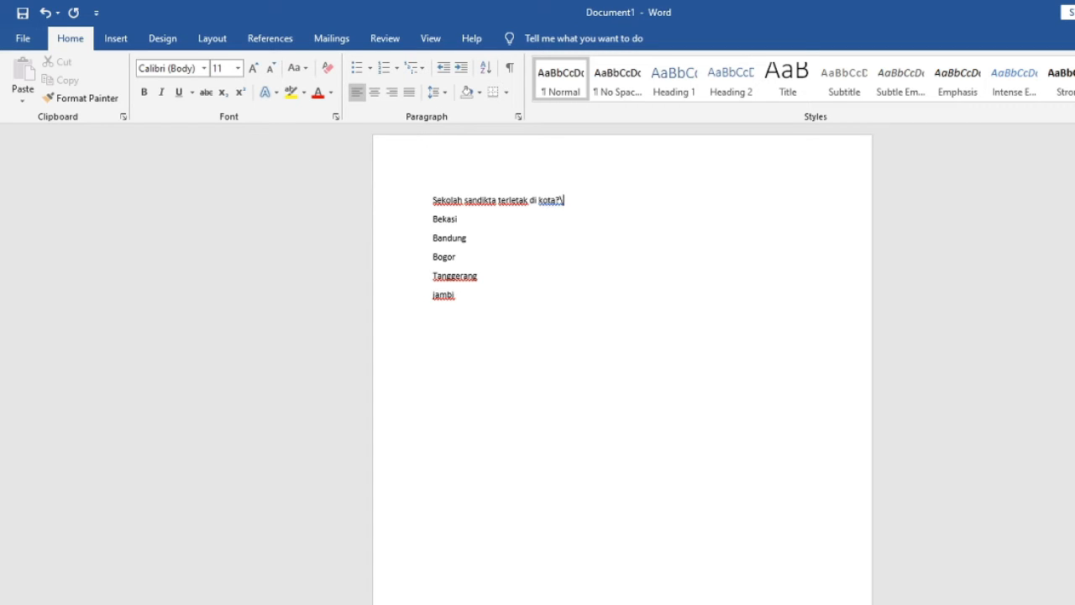
- Add a backslash at the end of the Bekasi, Bandung, Bogor and Tanggerang options
{"action": "left_click", "coordinate": [460, 219]}
{"action": "key", "text": "BackSpace"}
{"action": "type", "text": "\\"}
{"action": "key", "text": "Down"}
{"action": "key", "text": "Right"}
{"action": "type", "text": "\\"}
{"action": "key", "text": "Down"}
{"action": "type", "text": "\\"}
{"action": "key", "text": "Down"}
{"action": "key", "text": "Right"}
{"action": "key", "text": "Right"}
{"action": "key", "text": "Right"}
{"action": "key", "text": "Right"}
{"action": "type", "text": "\\"}
{"action": "type", "text": "\\"}
{"action": "left_click", "coordinate": [451, 200]}
{"action": "left_click", "coordinate": [459, 294]}
{"action": "key", "text": "BackSpace"}
{"action": "type", "text": "\\"}
{"action": "key", "text": "BackSpace"}
- Insert the picture "10" from the Downloads folder after the word "sandikta" in the question
{"action": "left_click", "coordinate": [499, 201]}
{"action": "left_click", "coordinate": [109, 38]}
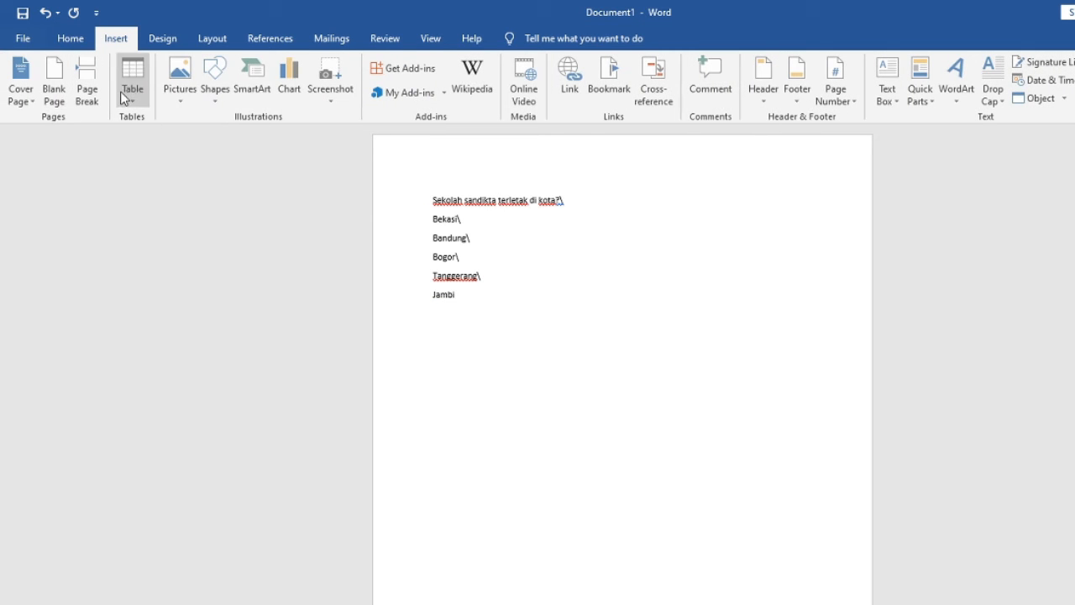
{"action": "left_click", "coordinate": [173, 84]}
{"action": "left_click", "coordinate": [220, 136]}
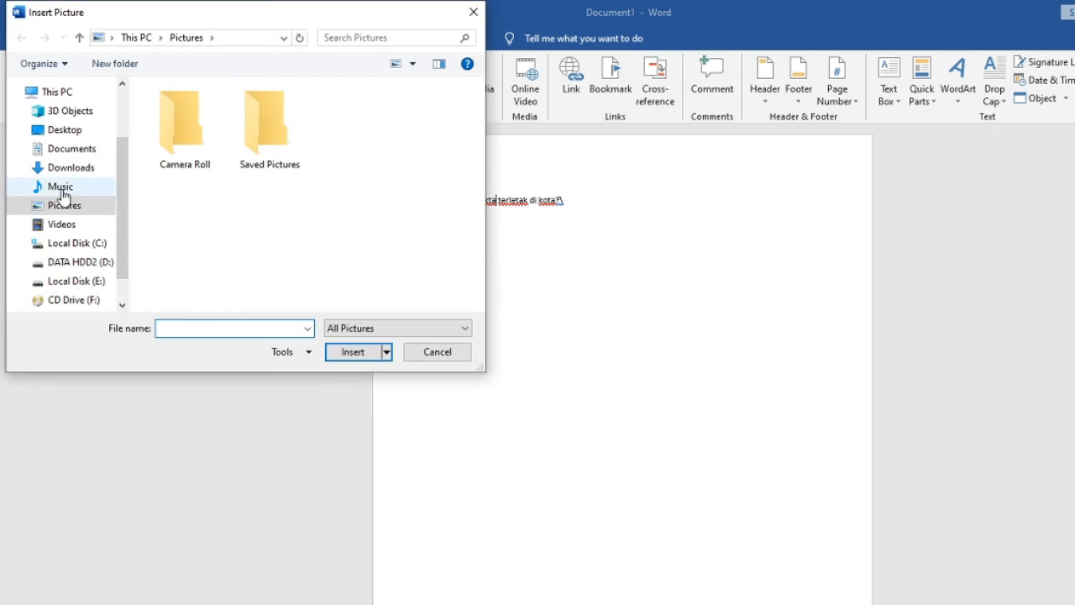
{"action": "left_click", "coordinate": [60, 149]}
{"action": "left_click", "coordinate": [63, 168]}
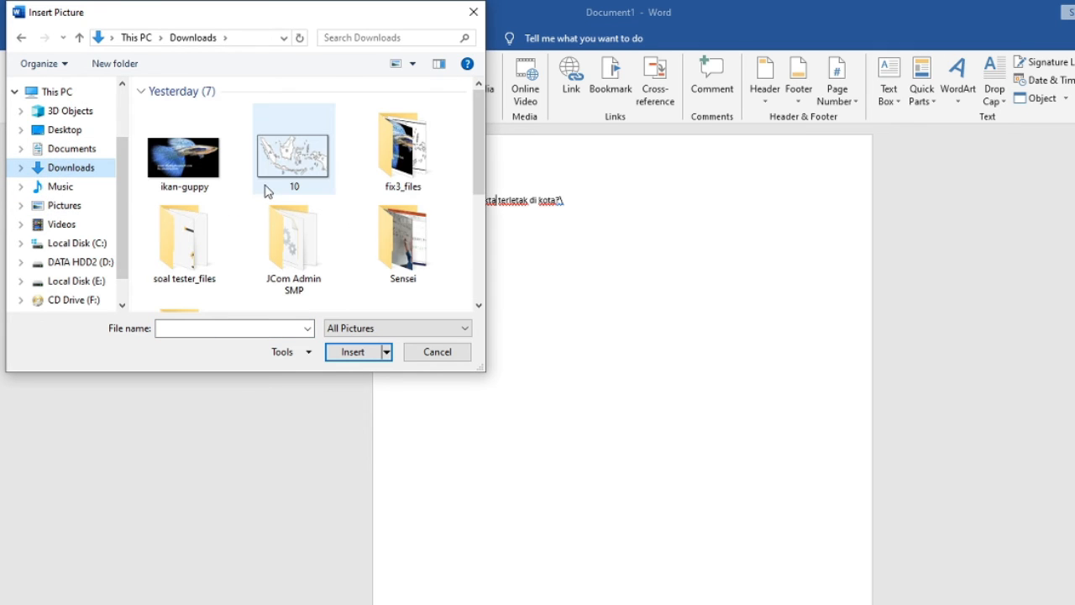
{"action": "double_click", "coordinate": [327, 168]}
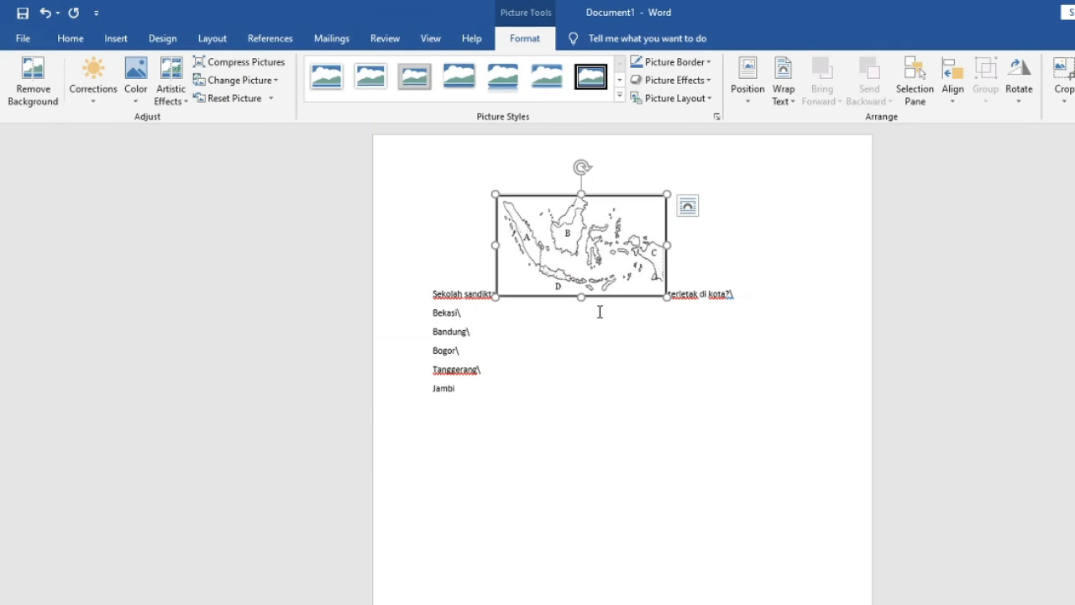
- Set the map picture's text wrapping to In Line with Text and shrink the picture slightly
{"action": "right_click", "coordinate": [542, 262]}
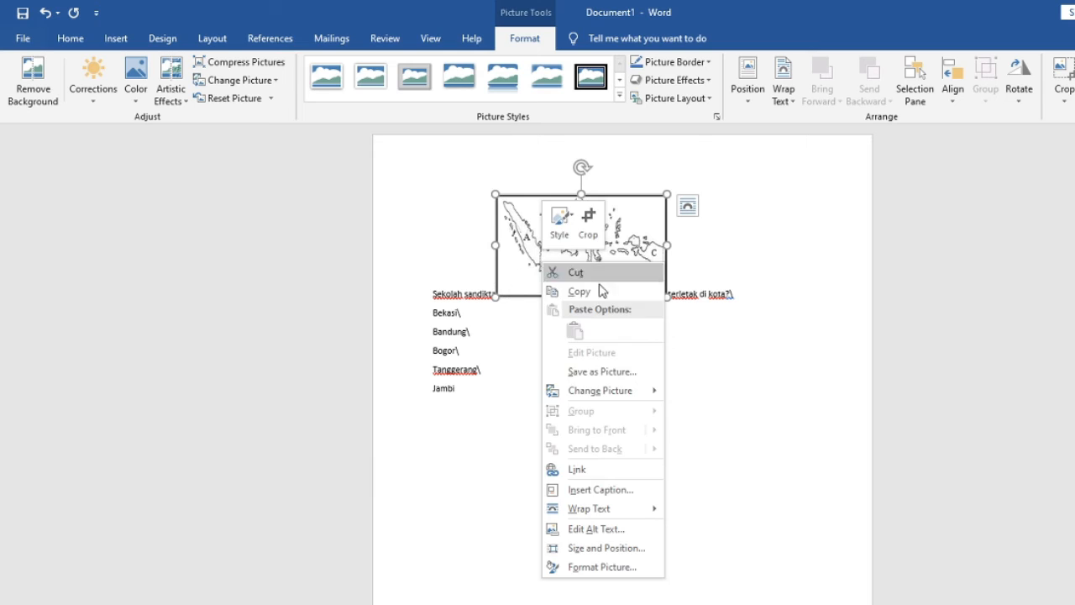
{"action": "left_click", "coordinate": [707, 508]}
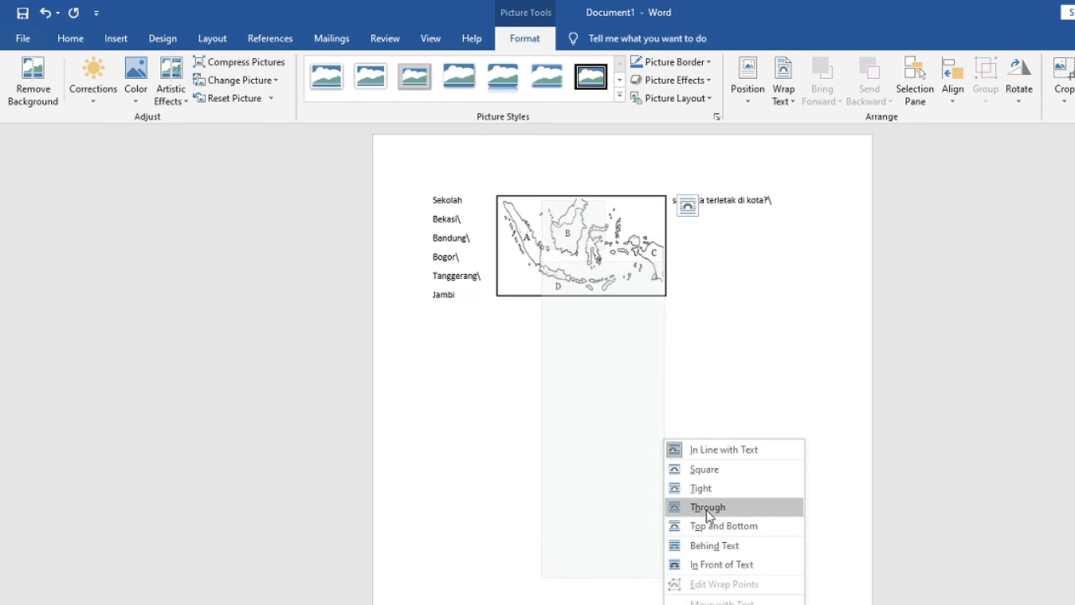
{"action": "left_click", "coordinate": [719, 451]}
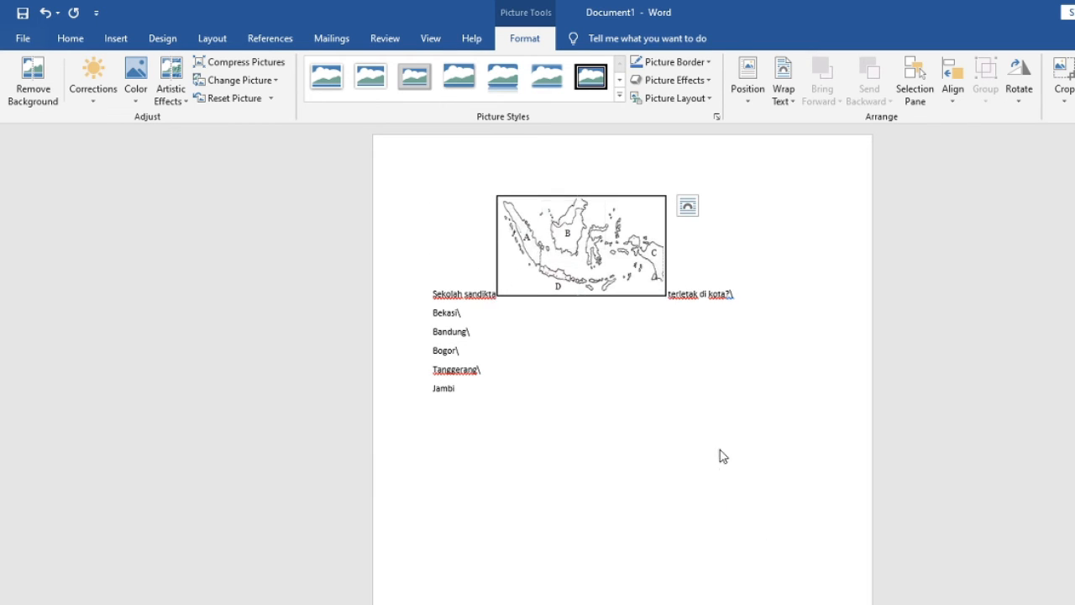
{"action": "left_click", "coordinate": [734, 393]}
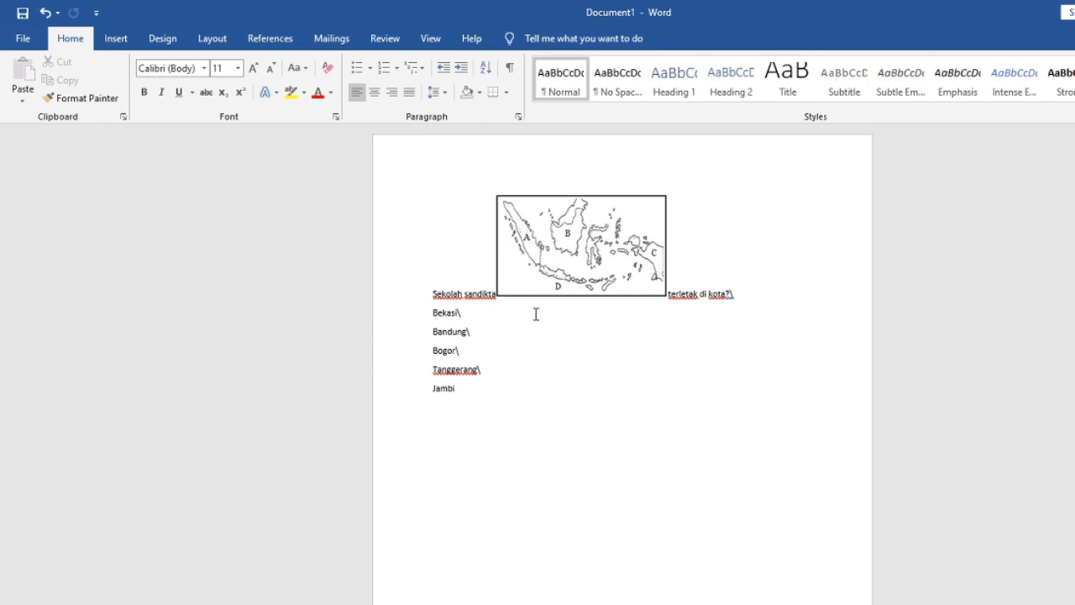
{"action": "left_click", "coordinate": [500, 292]}
{"action": "left_click_drag", "start_coordinate": [487, 298], "coordinate": [524, 292]}
{"action": "left_click", "coordinate": [668, 285]}
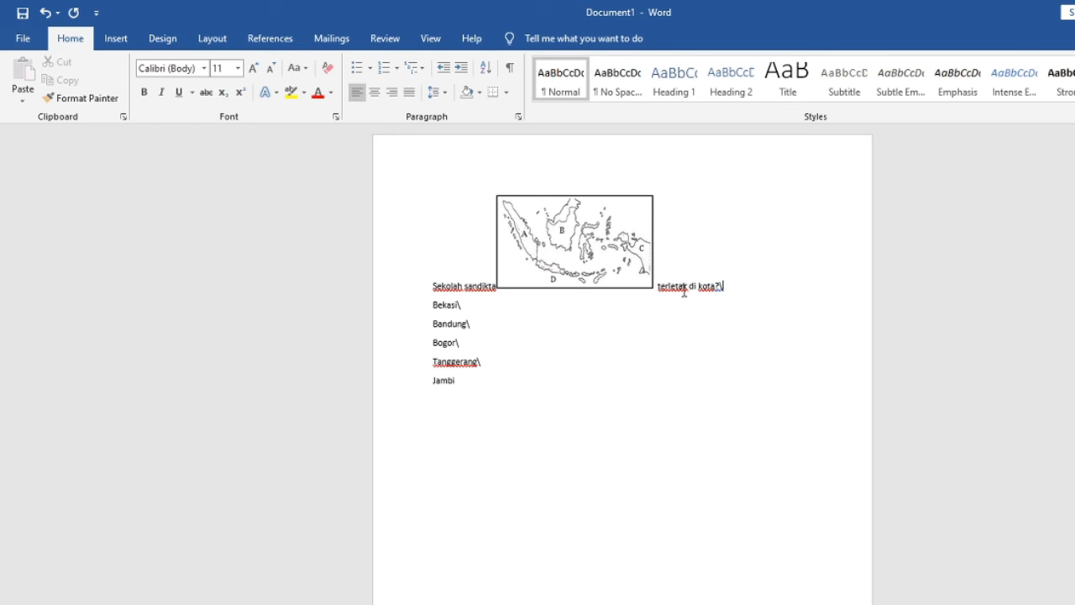
- Move "Sekolah sandikta" from before the map picture to the start of "terletak di kota?" on a new line below it
{"action": "left_click_drag", "start_coordinate": [432, 288], "coordinate": [494, 291]}
{"action": "key", "text": "ctrl+c"}
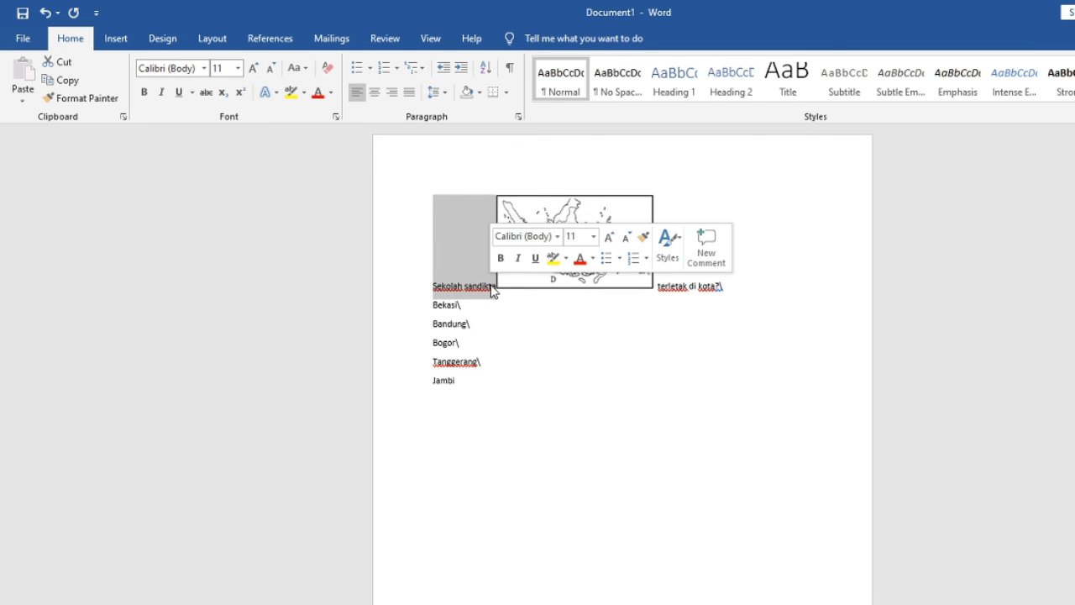
{"action": "key", "text": "Delete"}
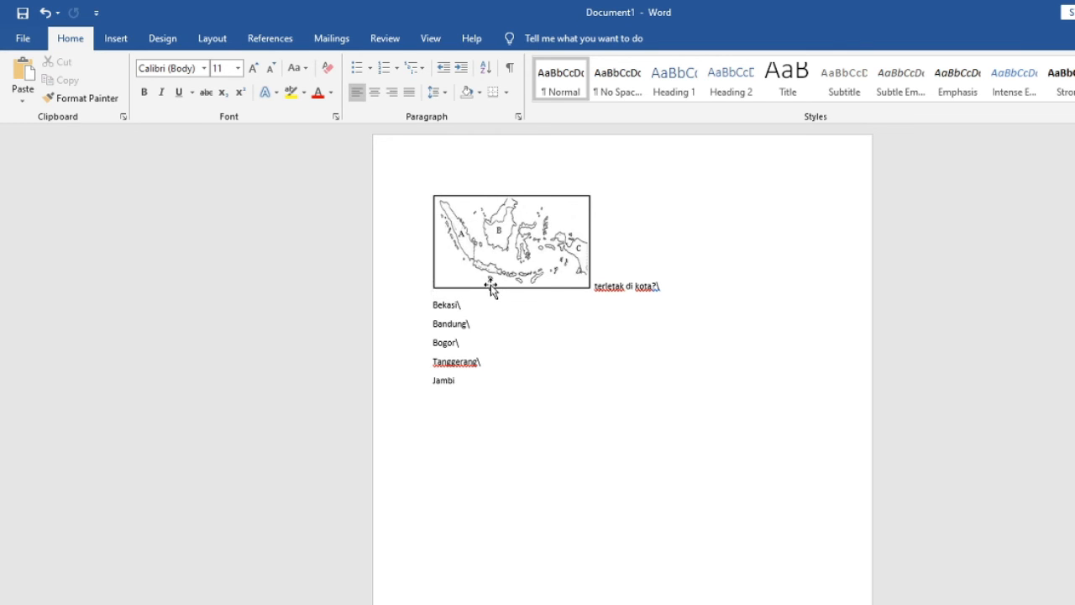
{"action": "key", "text": "Right"}
{"action": "key", "text": "Return"}
{"action": "key", "text": "ctrl+v"}
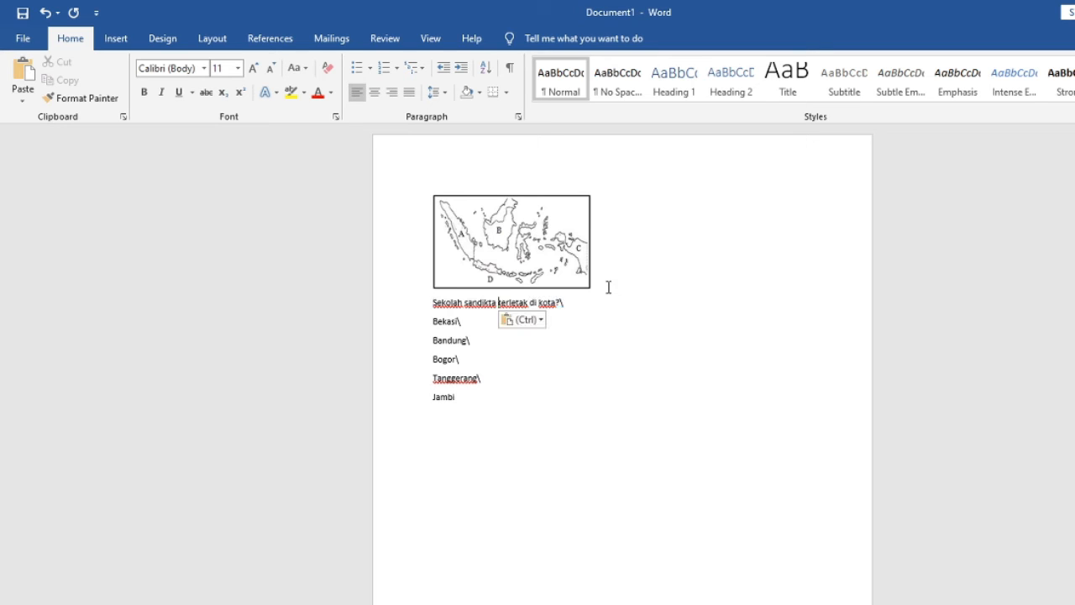
{"action": "left_click", "coordinate": [576, 279]}
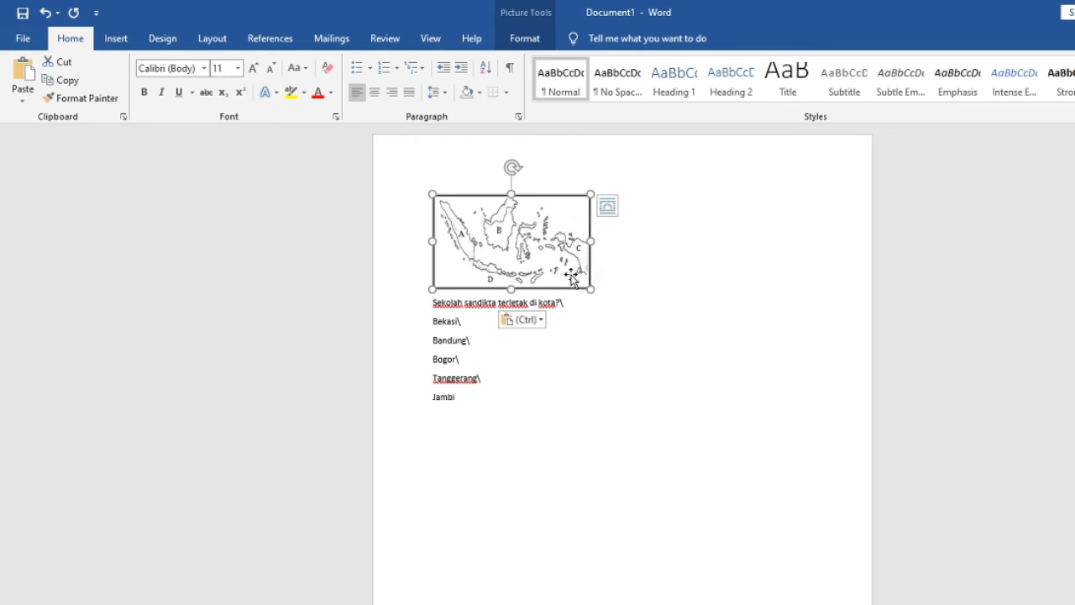
{"action": "left_click", "coordinate": [605, 259]}
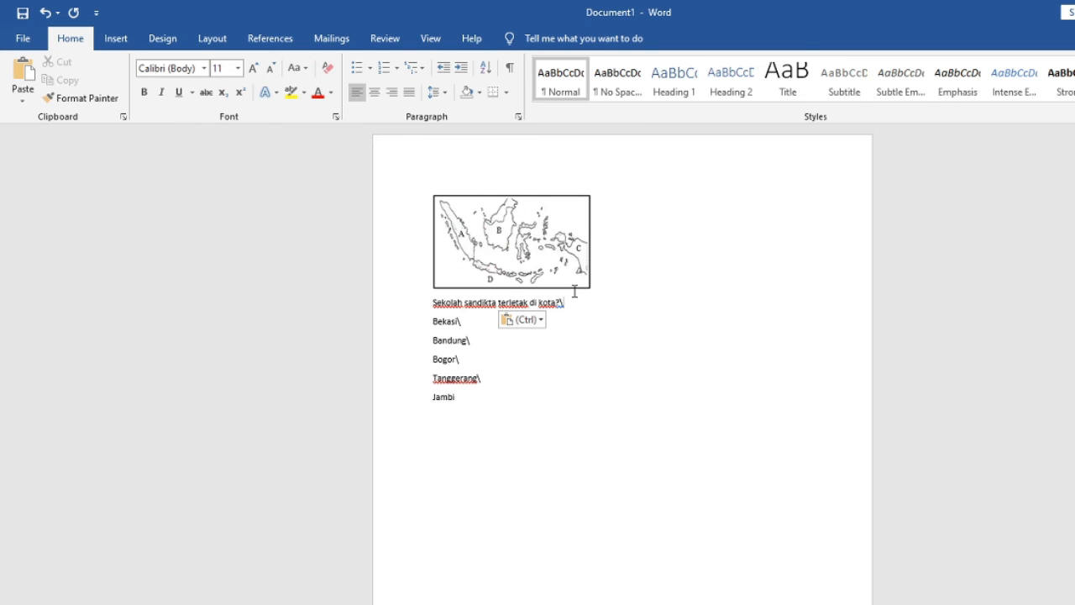
{"action": "type", "text": "\\"}
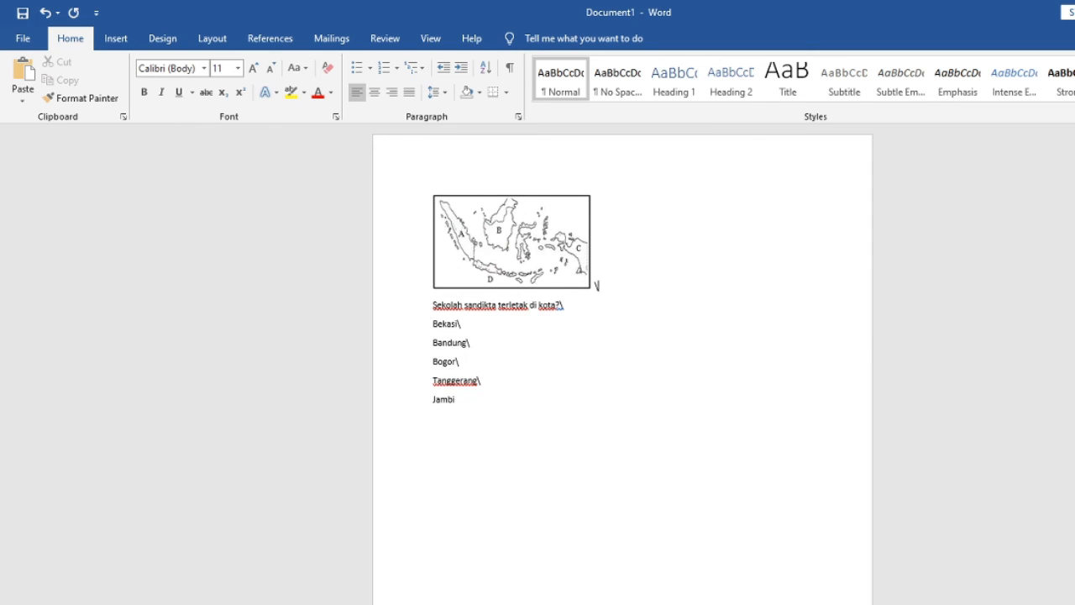
{"action": "key", "text": "BackSpace"}
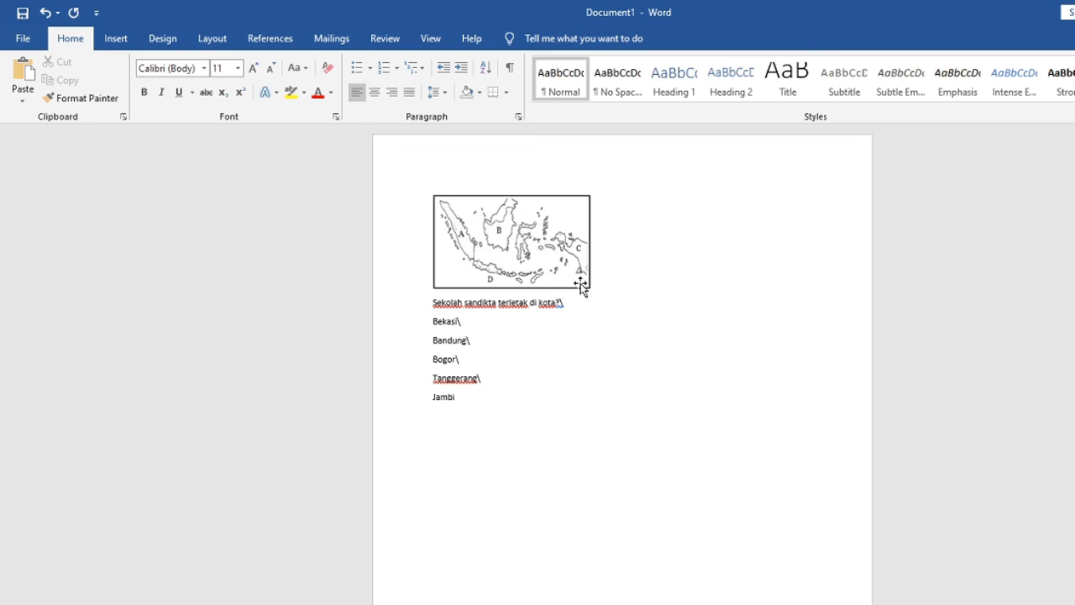
- Move the map picture to the end of the question line and place the closing backslash after it
{"action": "left_click_drag", "start_coordinate": [581, 283], "coordinate": [594, 309]}
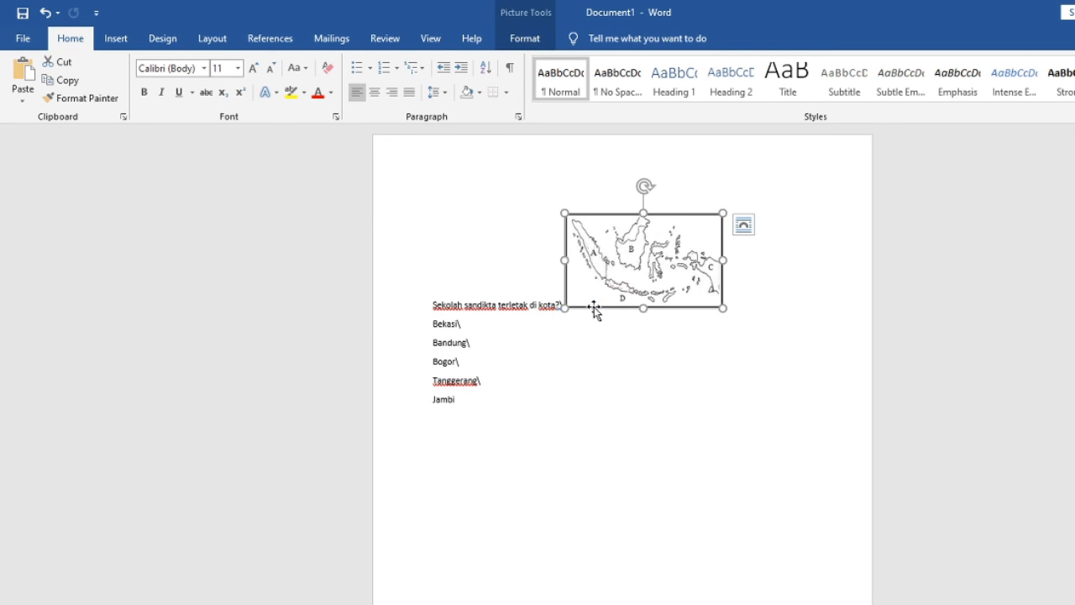
{"action": "left_click", "coordinate": [541, 286]}
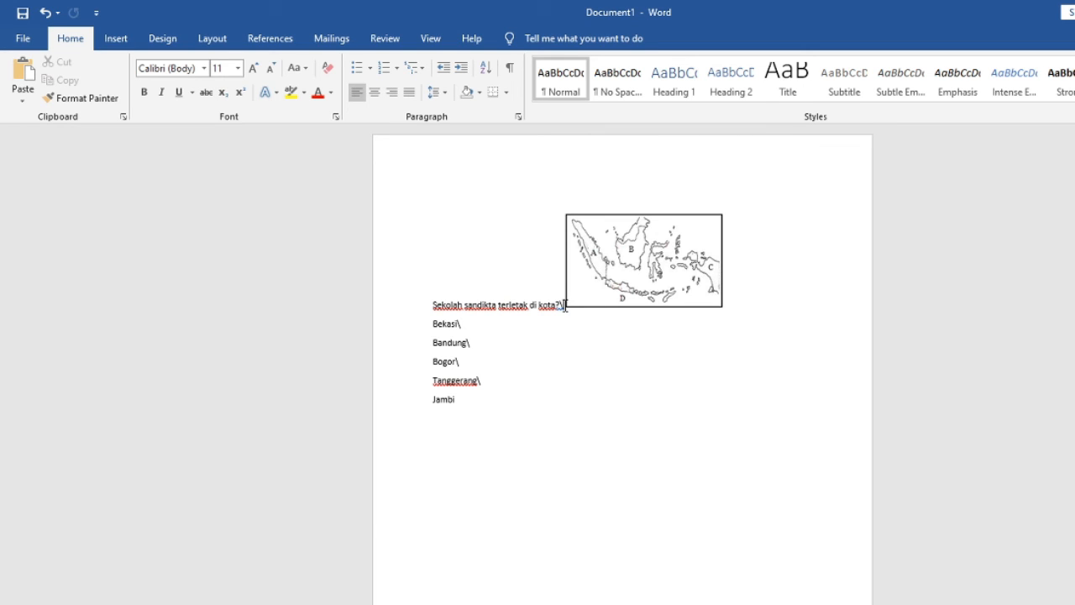
{"action": "key", "text": "BackSpace"}
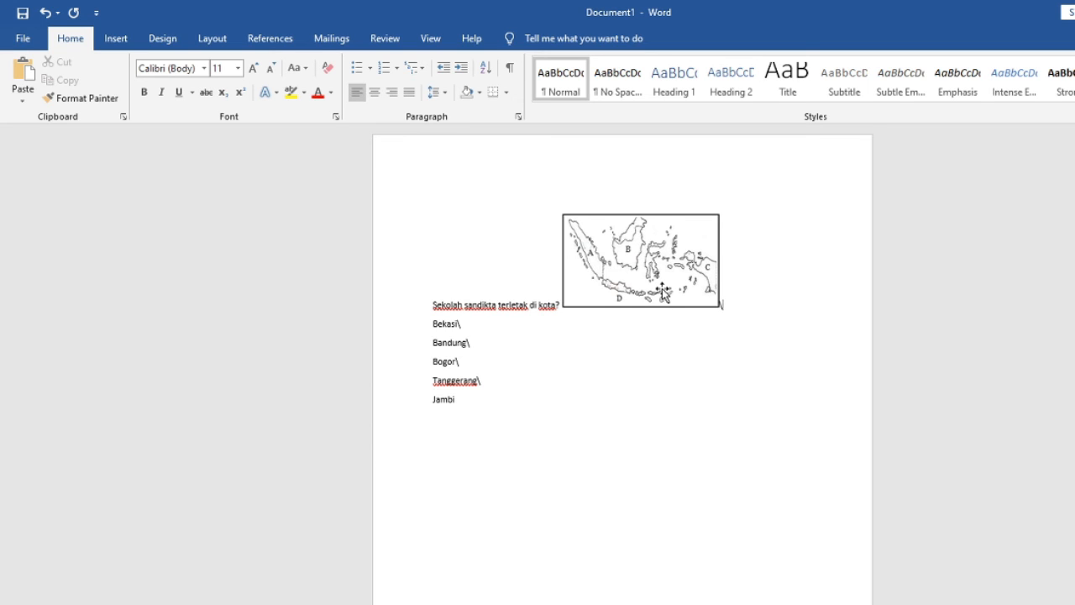
- Replace the option text "Bekasi" with the map picture, keeping the backslash at the end of that option
{"action": "left_click", "coordinate": [702, 264]}
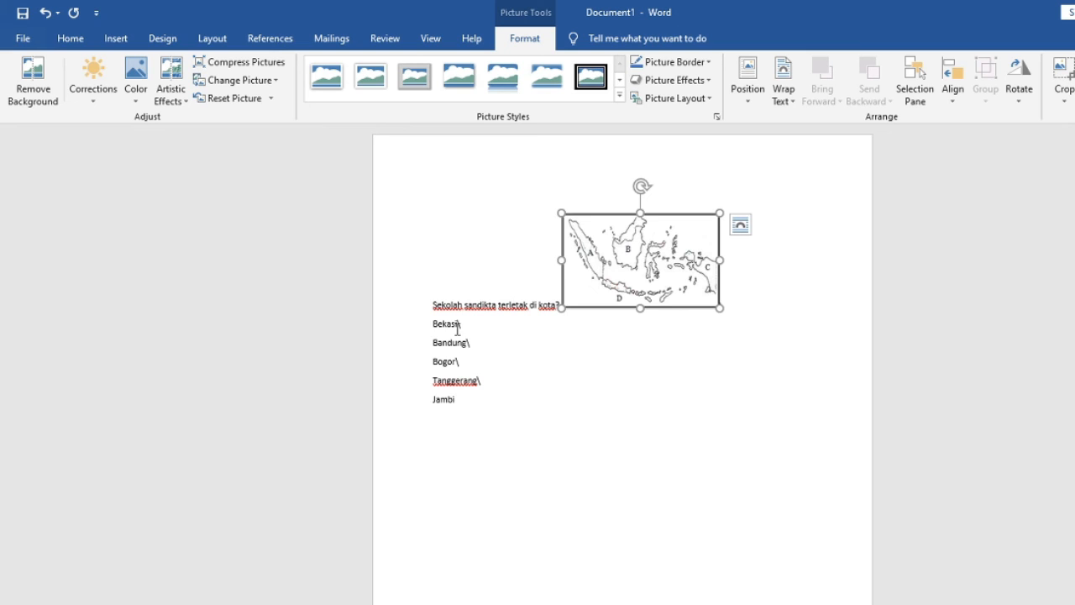
{"action": "left_click_drag", "start_coordinate": [459, 324], "coordinate": [404, 324]}
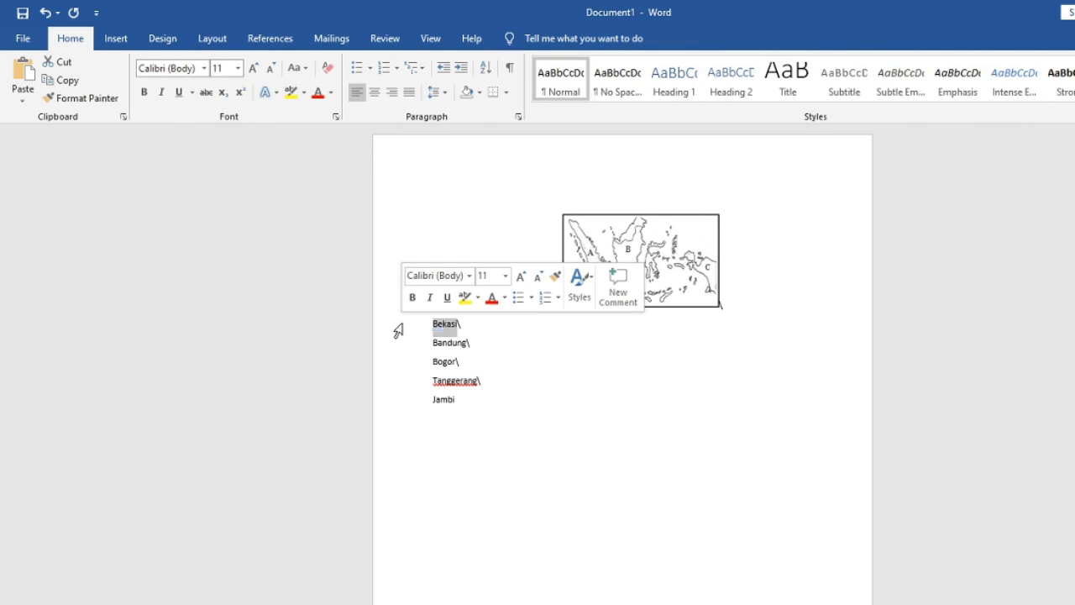
{"action": "key", "text": "BackSpace"}
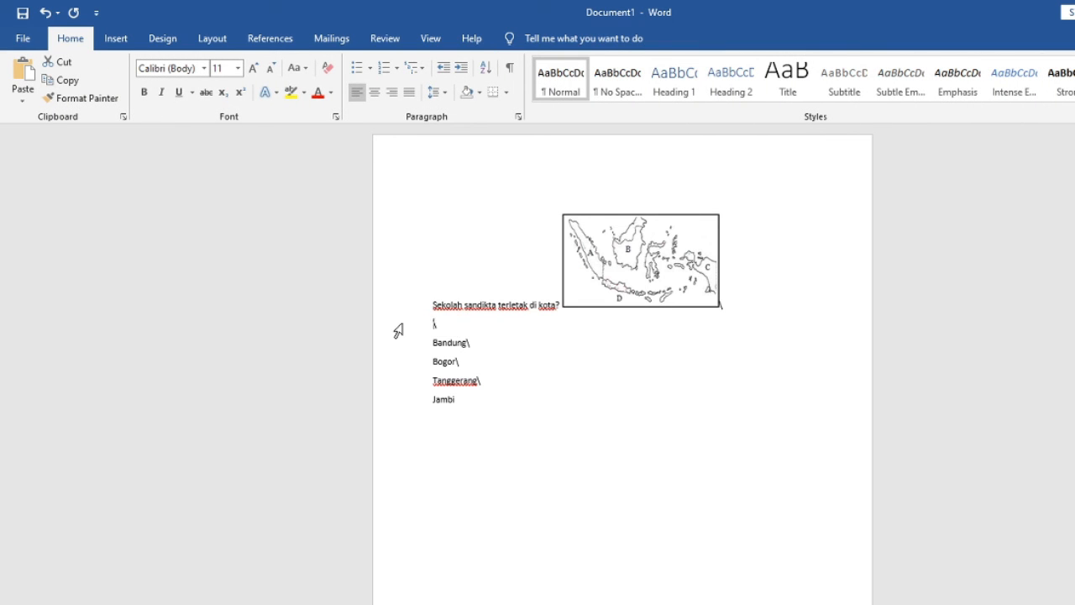
{"action": "left_click_drag", "start_coordinate": [385, 336], "coordinate": [385, 336]}
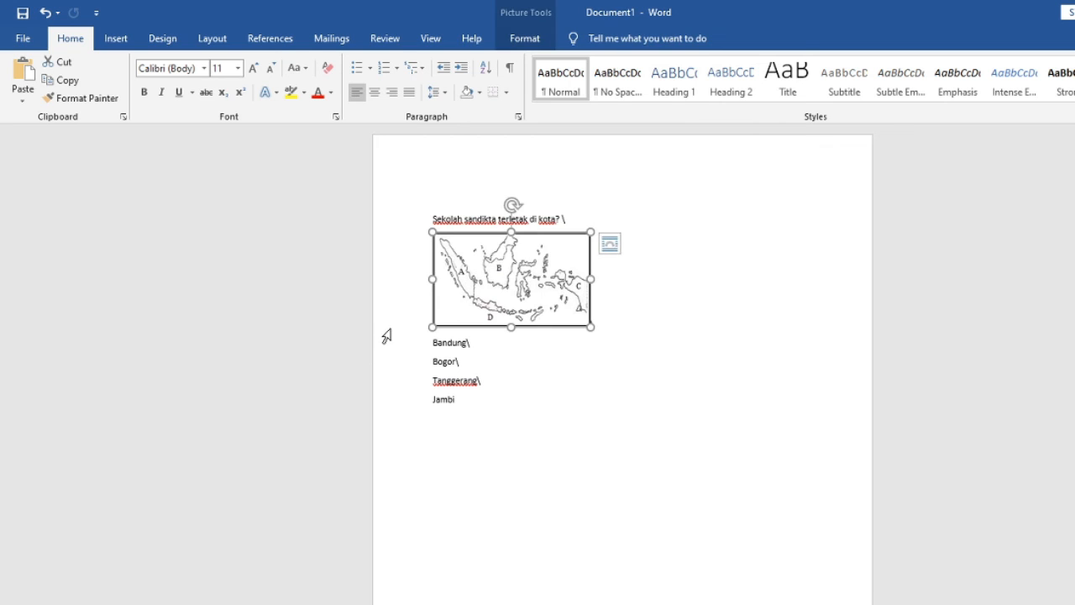
{"action": "left_click", "coordinate": [612, 308]}
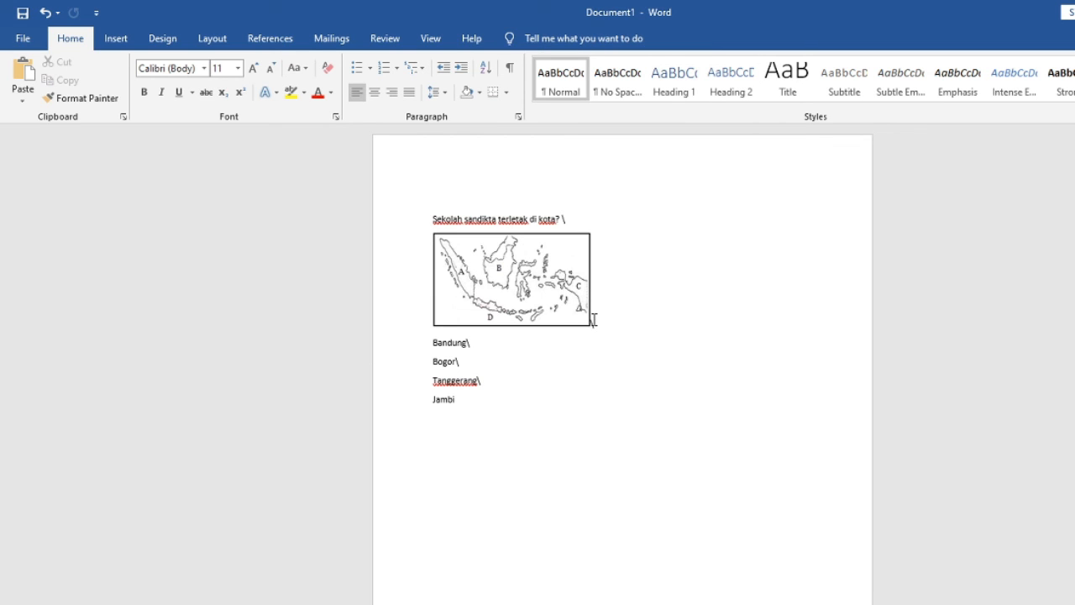
- End the Jambi option with a backslash and enter the answer key "ABDEACADBCA" two lines below it
{"action": "left_click", "coordinate": [493, 409]}
{"action": "type", "text": "\\"}
{"action": "key", "text": "Return"}
{"action": "key", "text": "Return"}
{"action": "type", "text": "ABDEAC"}
{"action": "type", "text": "ADBCADBC"}
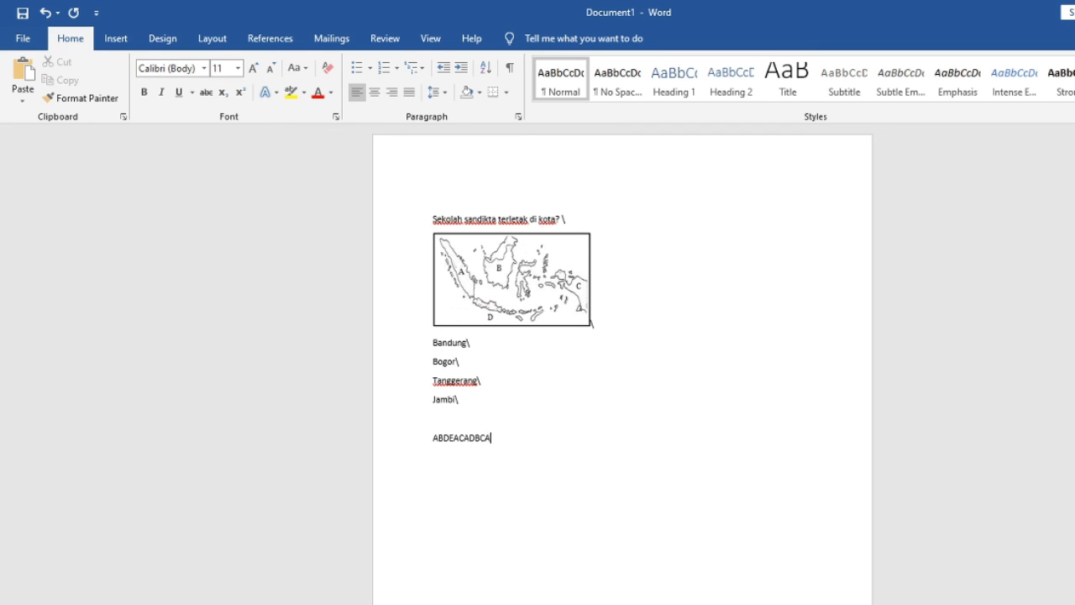